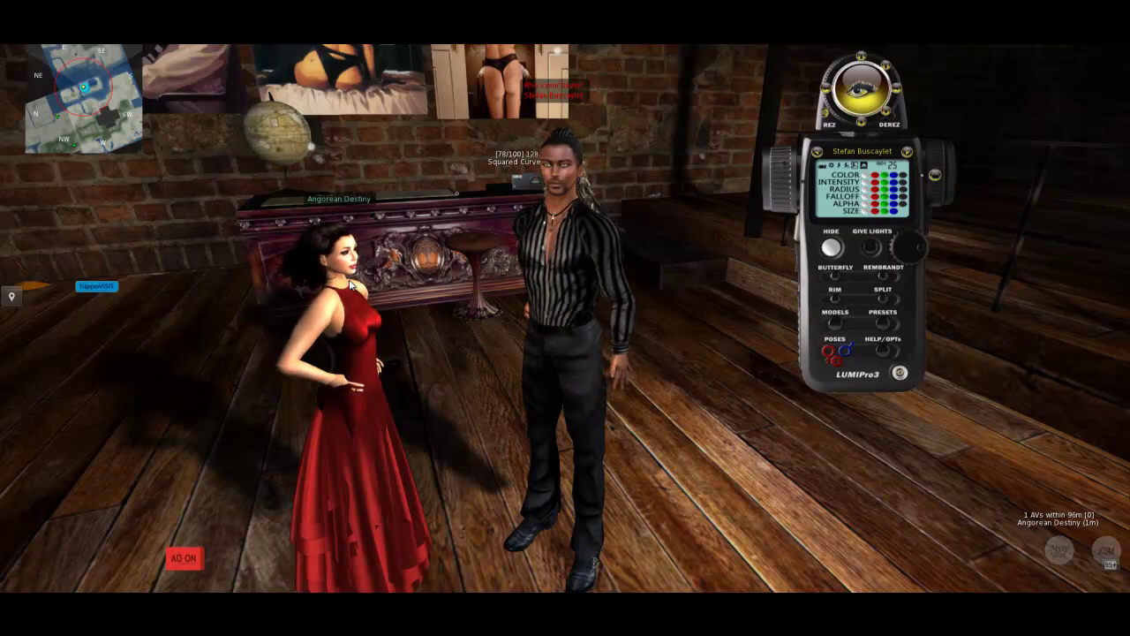
- Select the female model in the red dress in the lighting HUD, change her pose and frame her face
left_click(350, 284, "alt")
left_click_drag(567, 319, 482, 302)
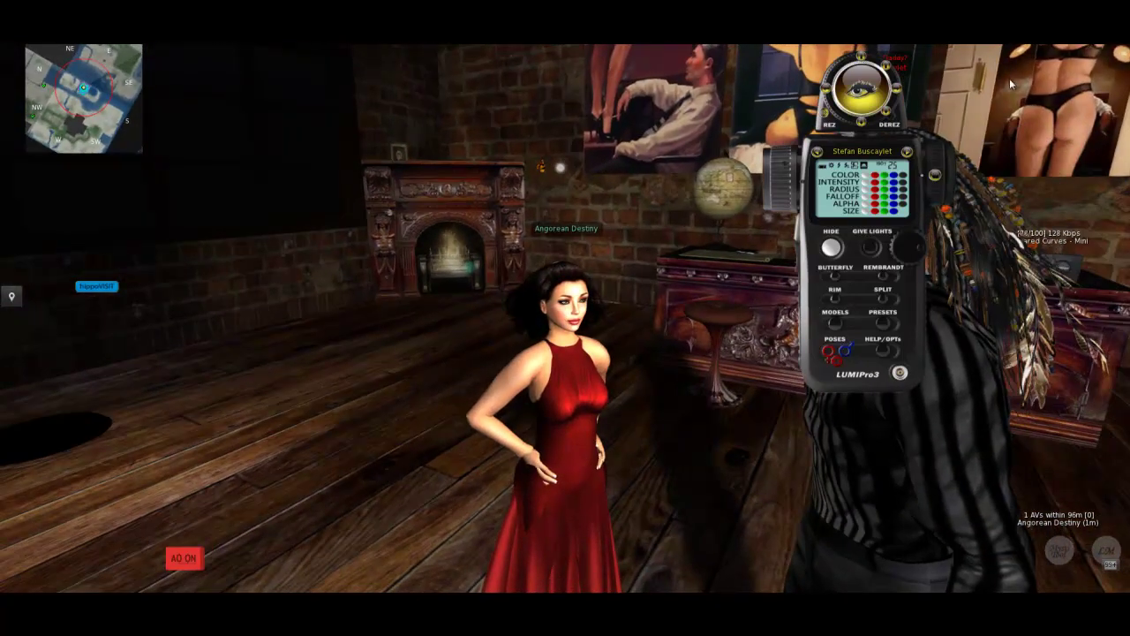
left_click(907, 154)
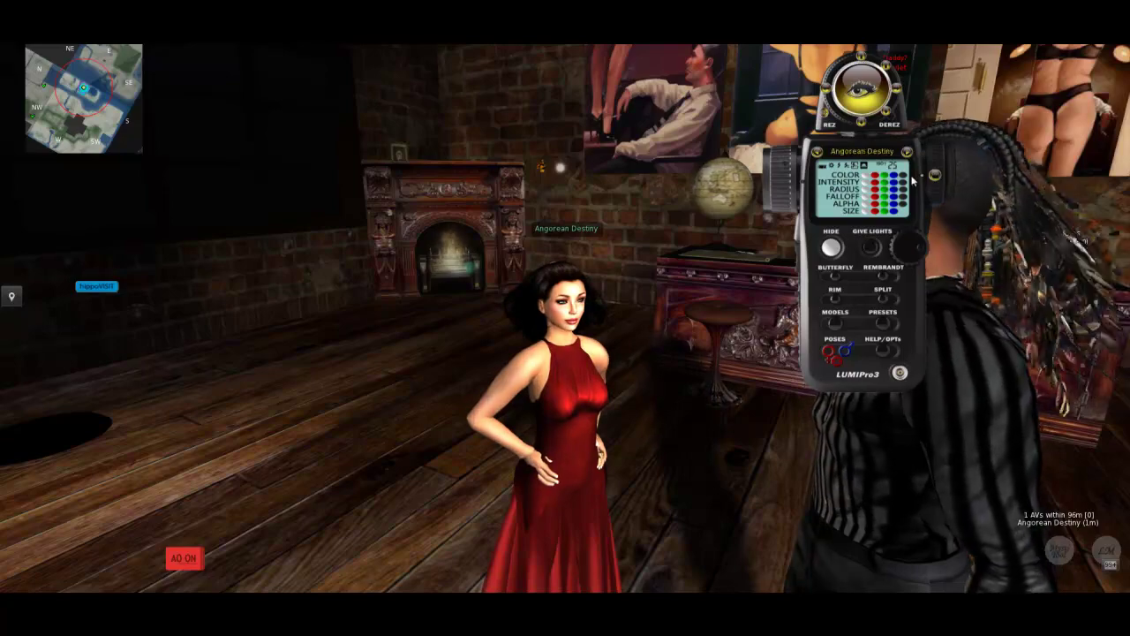
left_click(923, 252)
left_click_drag(566, 353, 552, 316)
left_click(552, 317, "alt")
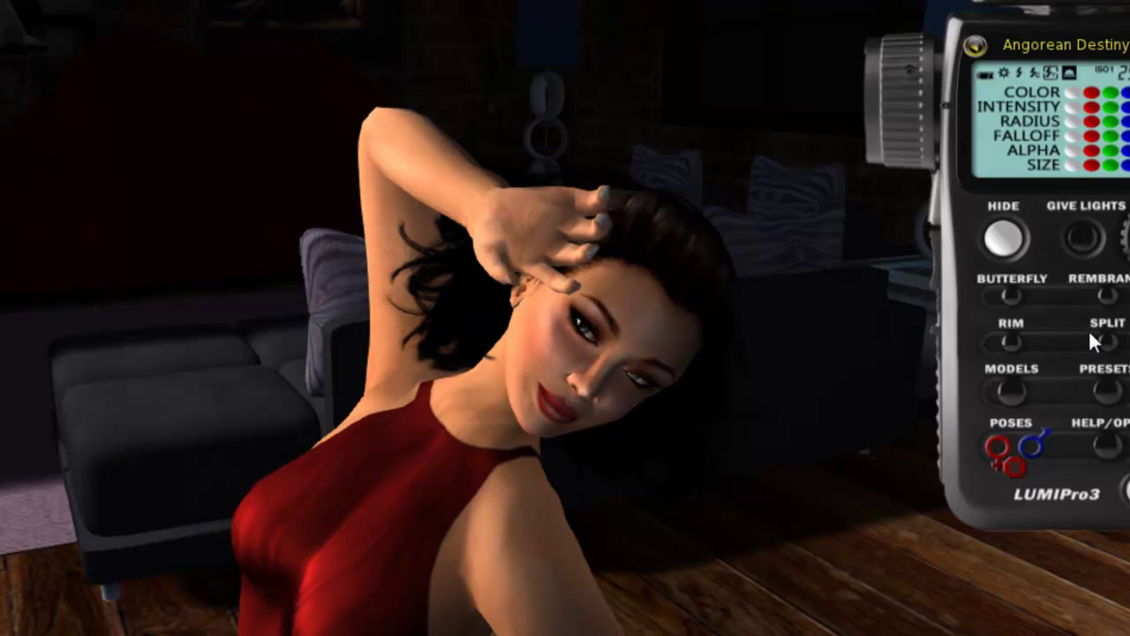
- Rez an Eye Gazer for the female model and view her face up close to check her gaze
left_click_drag(375, 482, 467, 376)
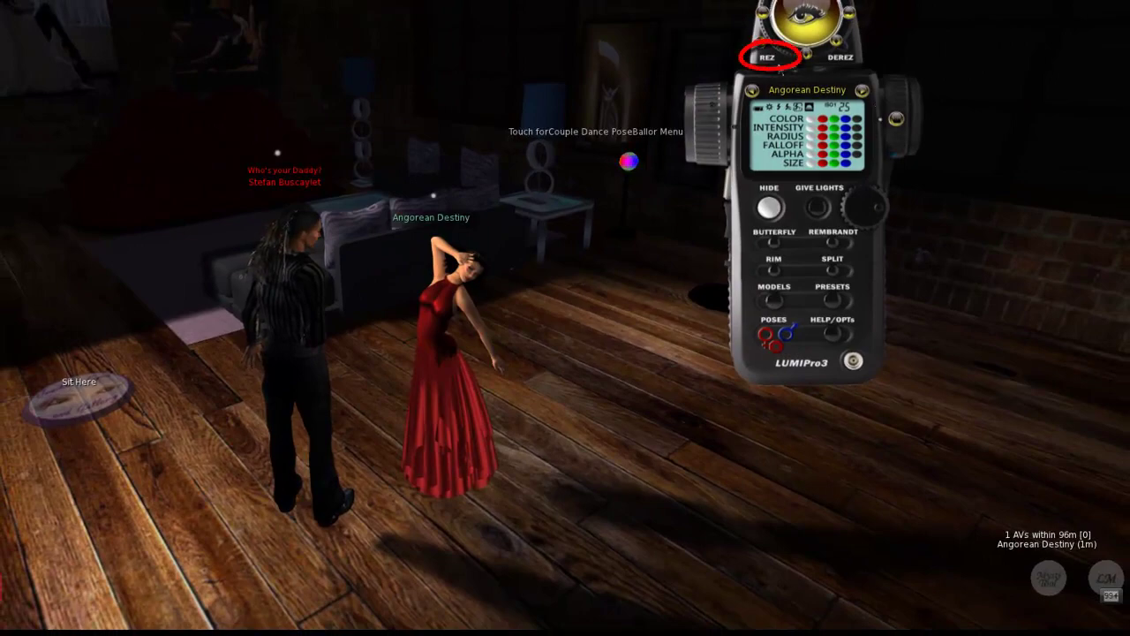
left_click(767, 60)
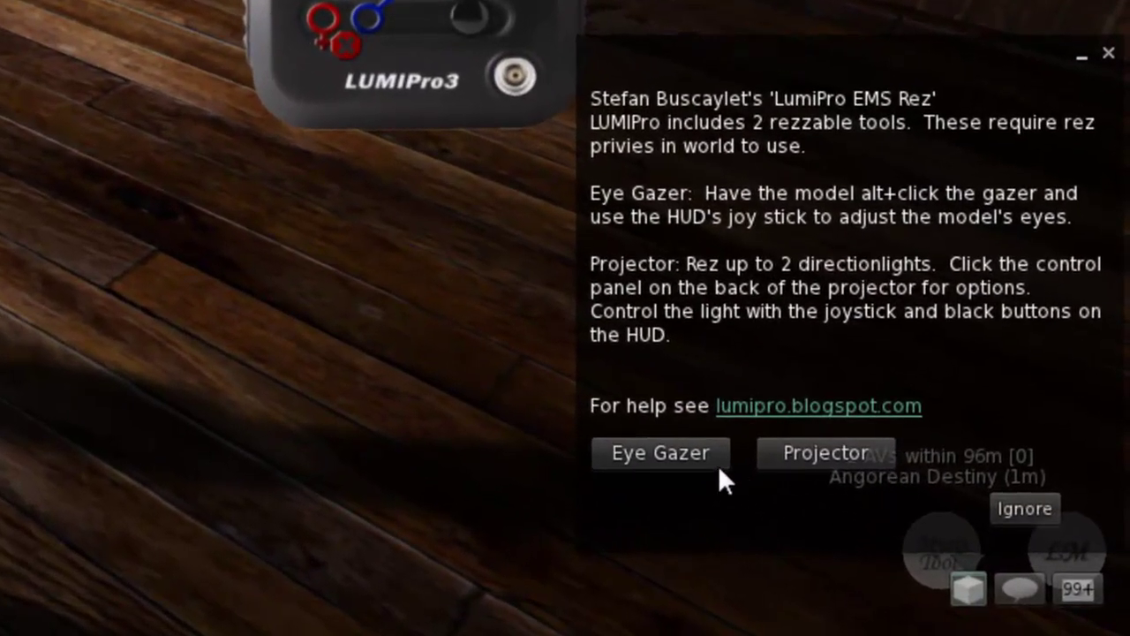
left_click(934, 523)
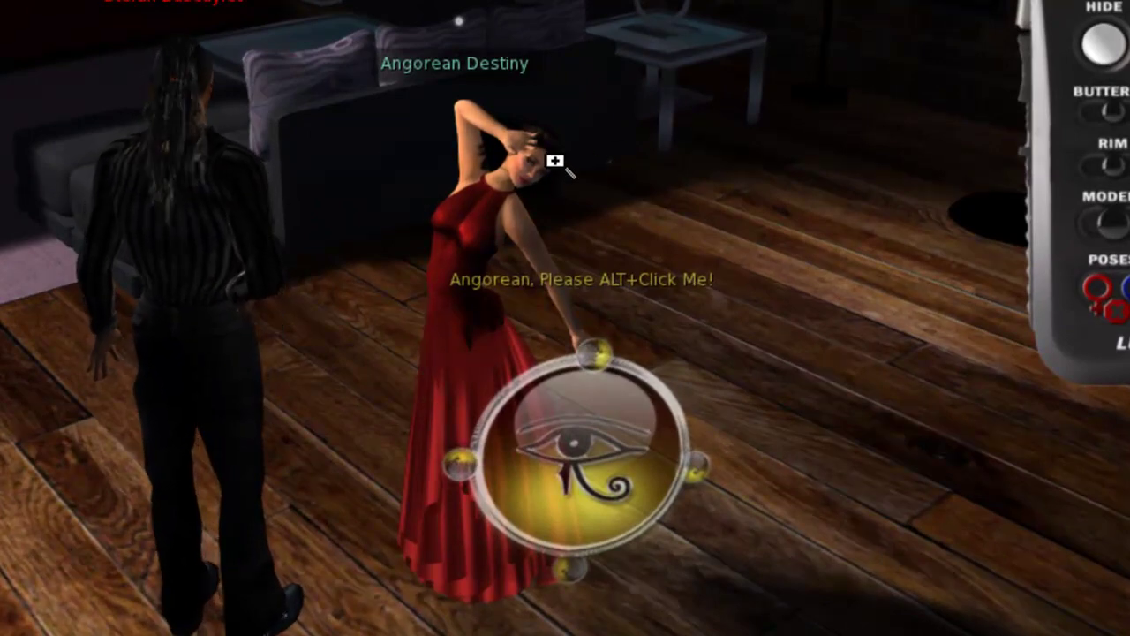
left_click(495, 123, "alt")
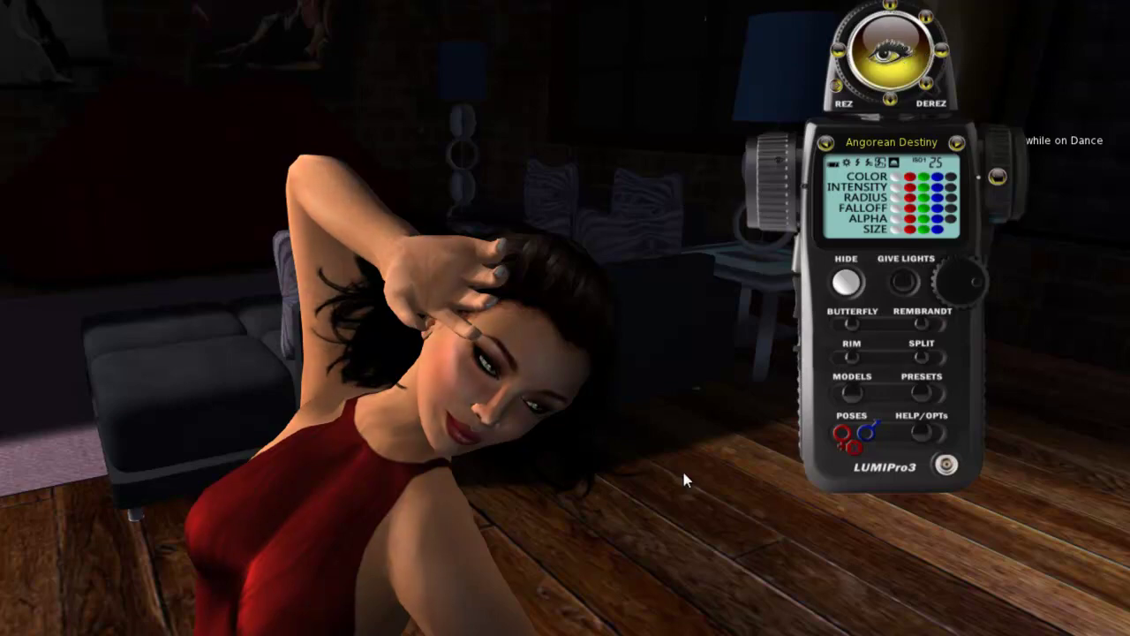
- Derez the female model's eye gazer and make the male model in the striped shirt the active model
left_click_drag(359, 547, 508, 374)
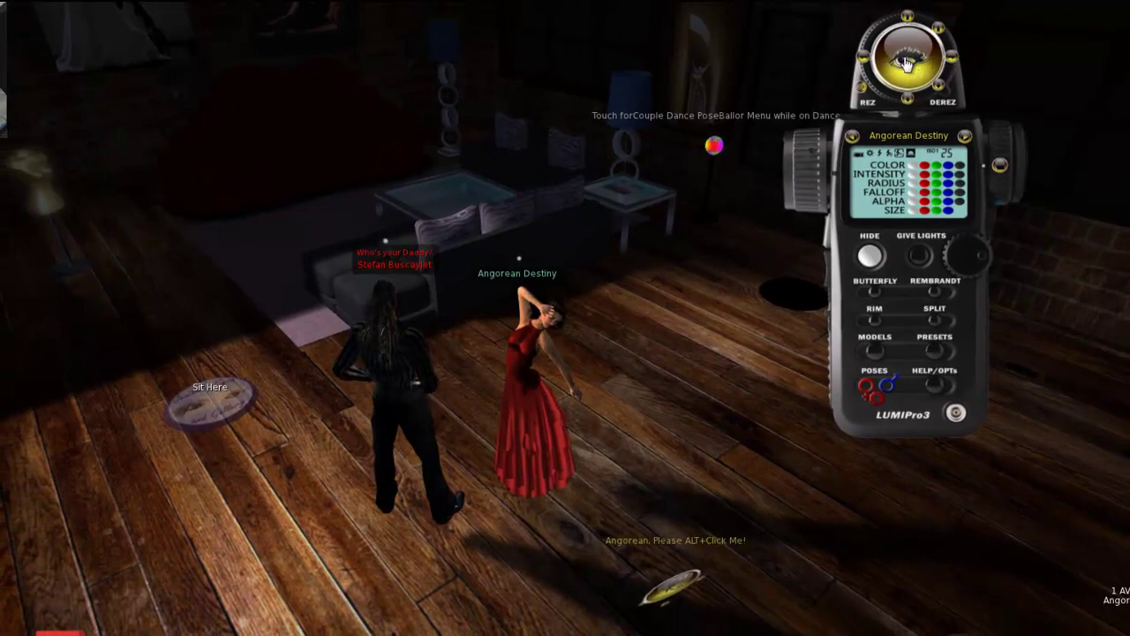
left_click(948, 106)
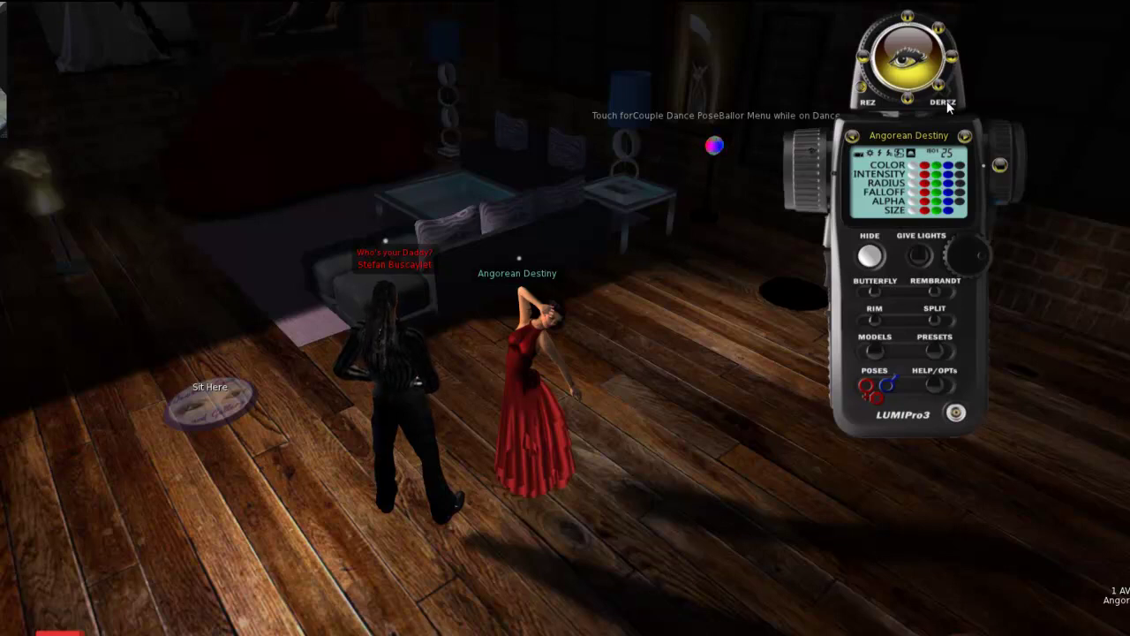
left_click(966, 137)
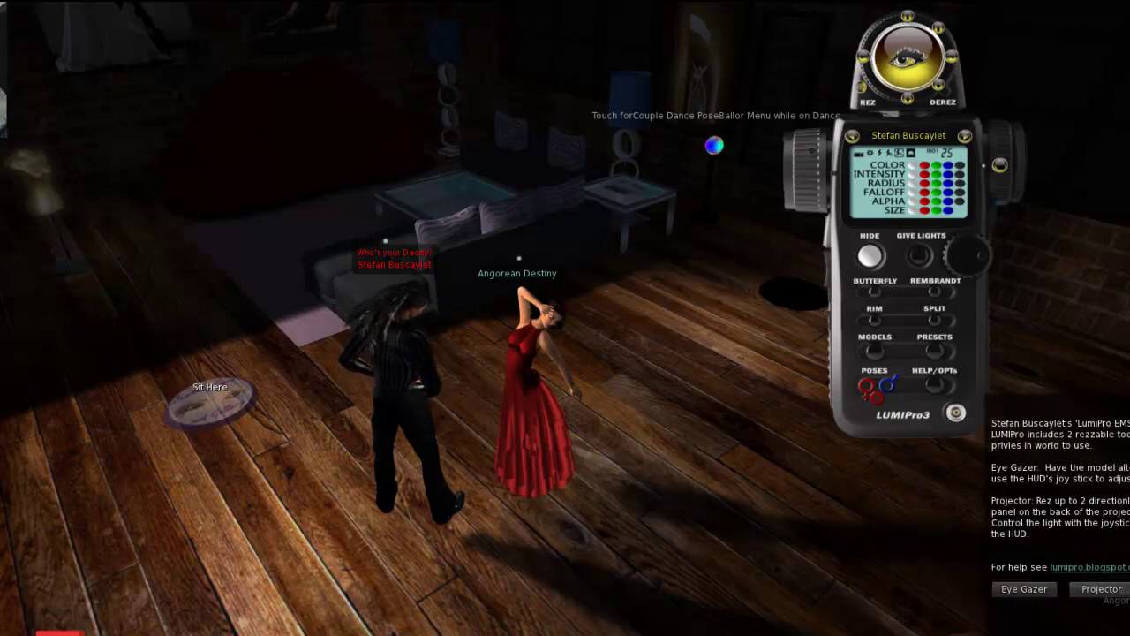
- Rez an Eye Gazer for the male model and look at it in the scene
left_click(1030, 600)
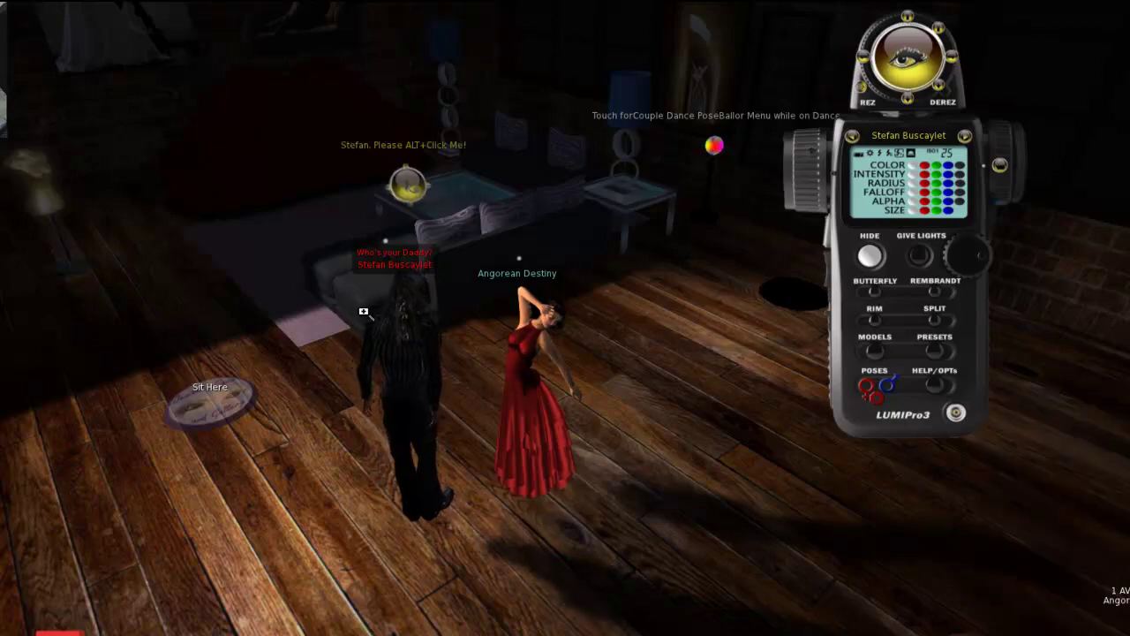
left_click_drag(406, 308, 534, 339)
left_click(309, 291, "alt")
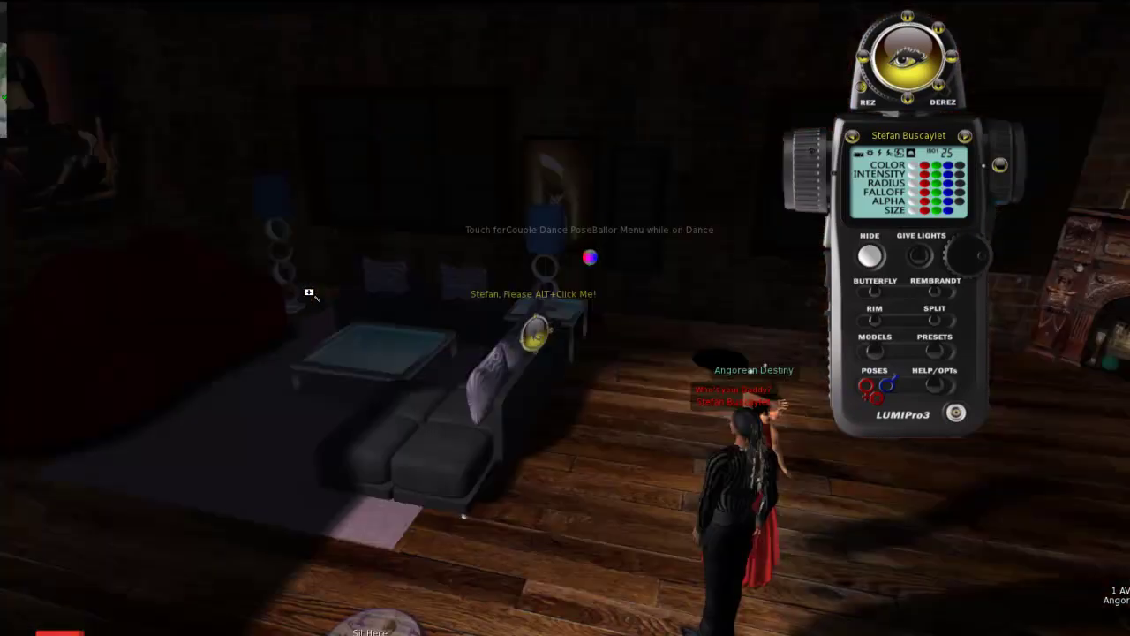
mouse_move(742, 425)
left_mouse_down()
mouse_move(550, 335)
mouse_move(540, 341)
mouse_move(539, 314)
mouse_move(544, 347)
left_mouse_up()
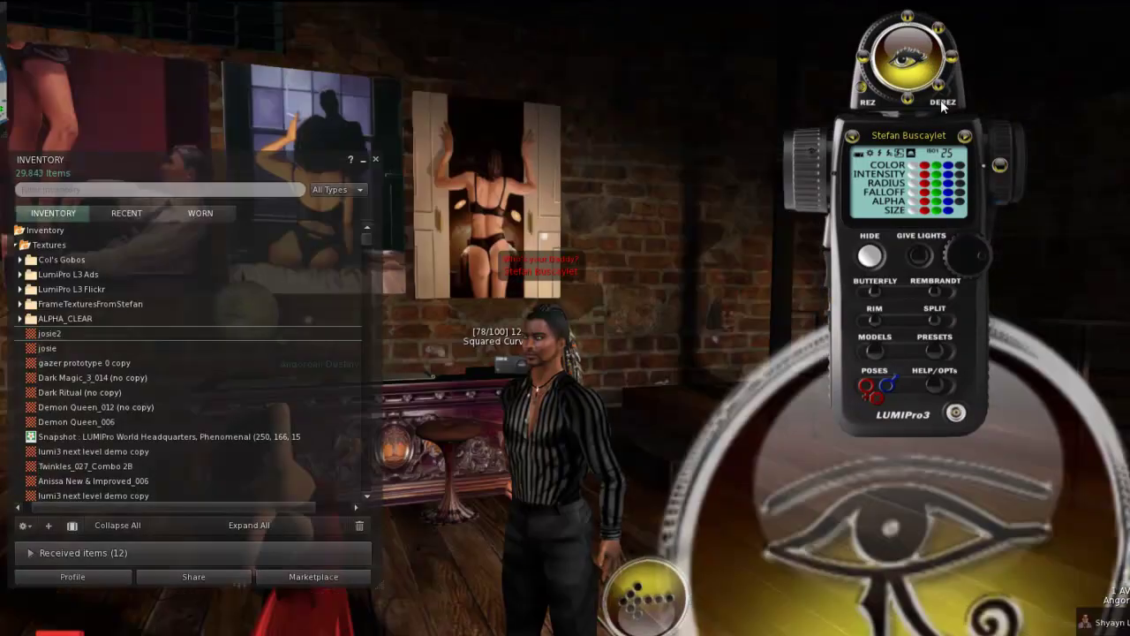
- Derez the male model's eye gazer and minimize the inventory window for a clear view of his face
left_click(942, 102)
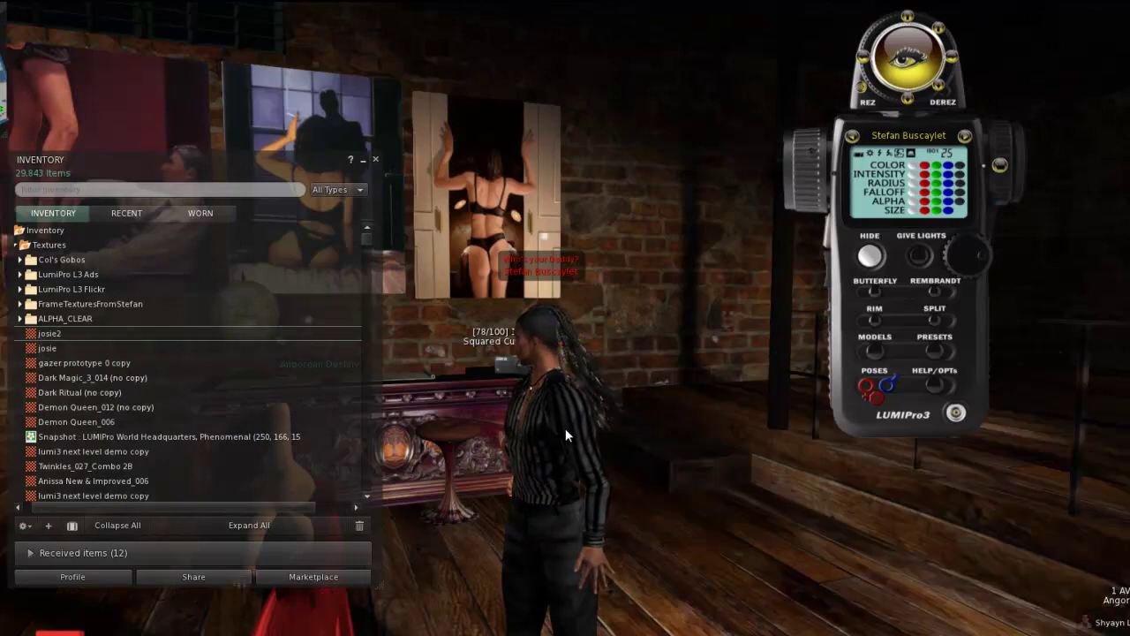
left_click_drag(535, 336, 538, 340)
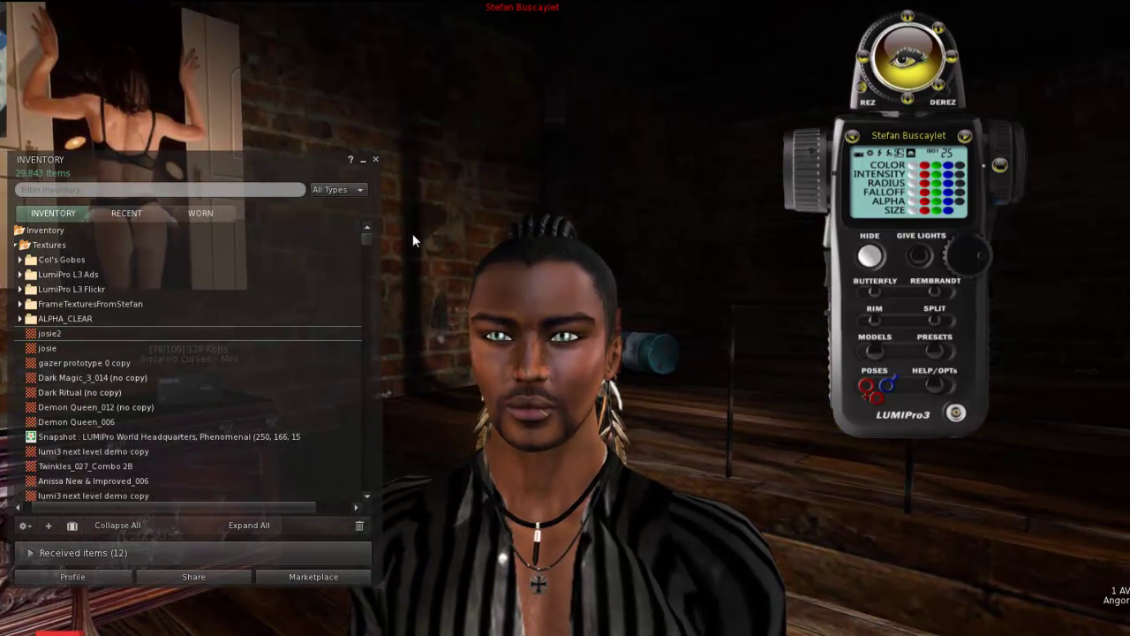
left_click(362, 160)
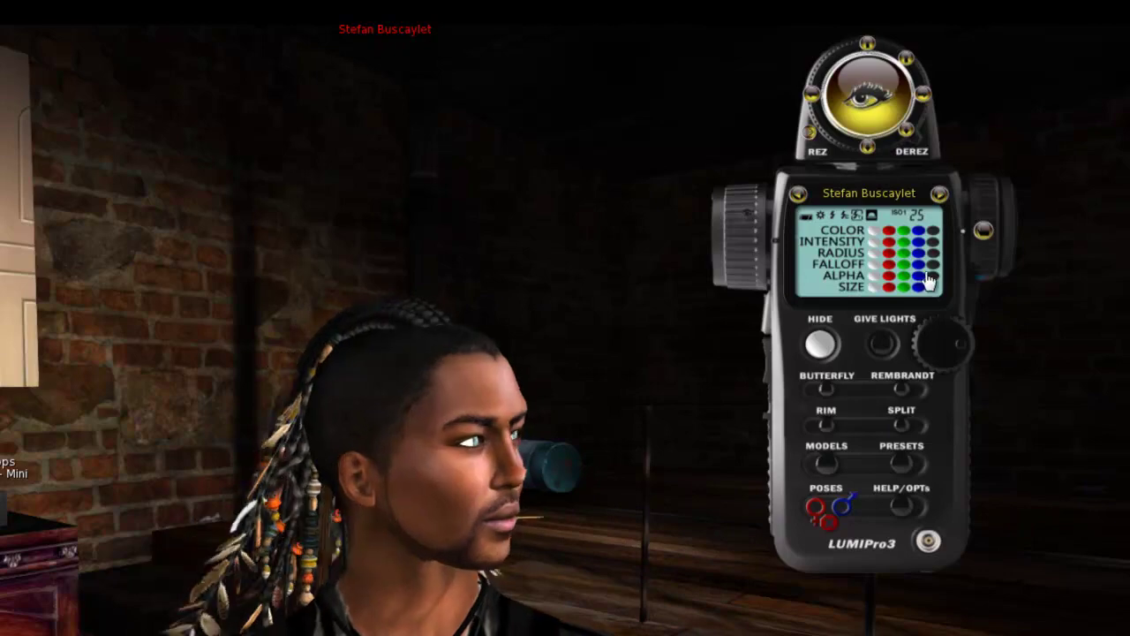
- Change the male model's pose and frame his face in a close-up from the front
left_click(957, 345)
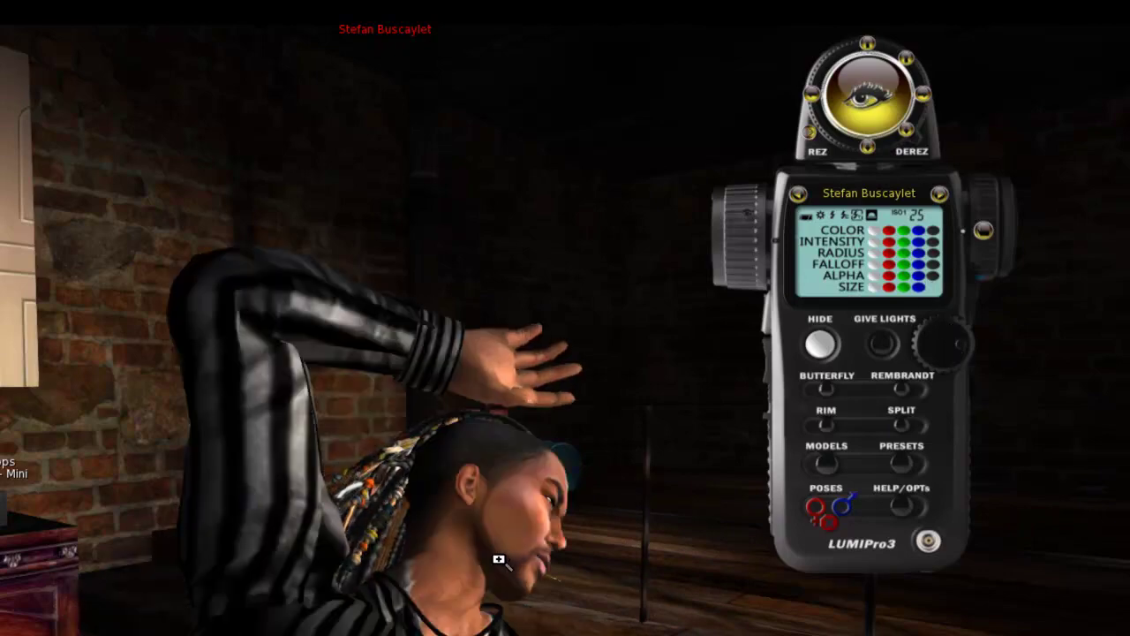
left_click_drag(401, 450, 399, 459)
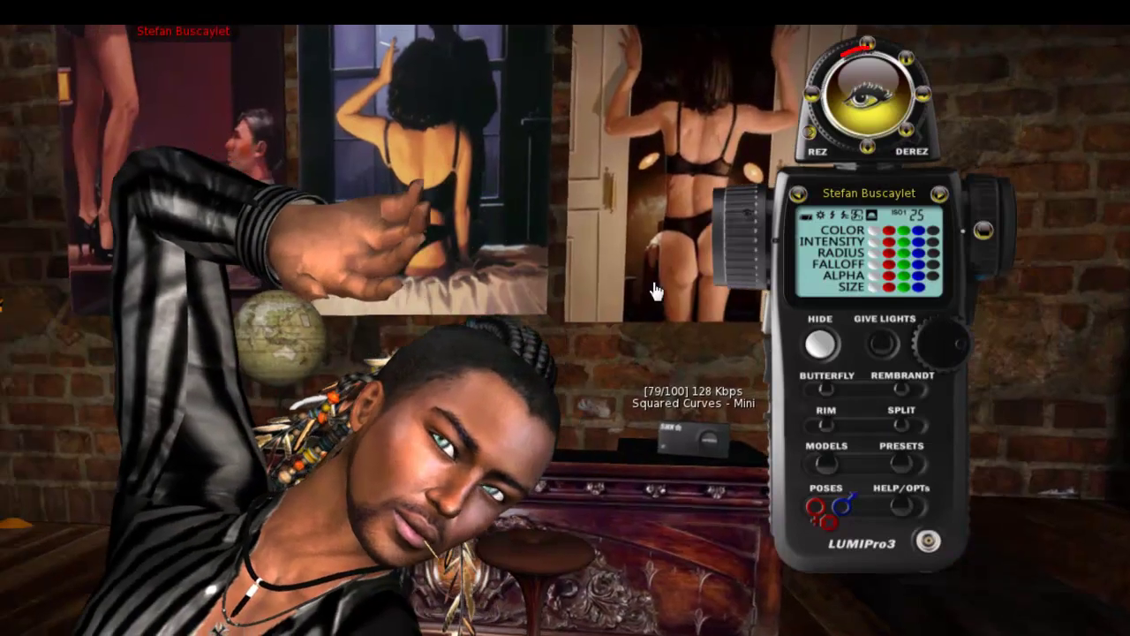
left_click(879, 103)
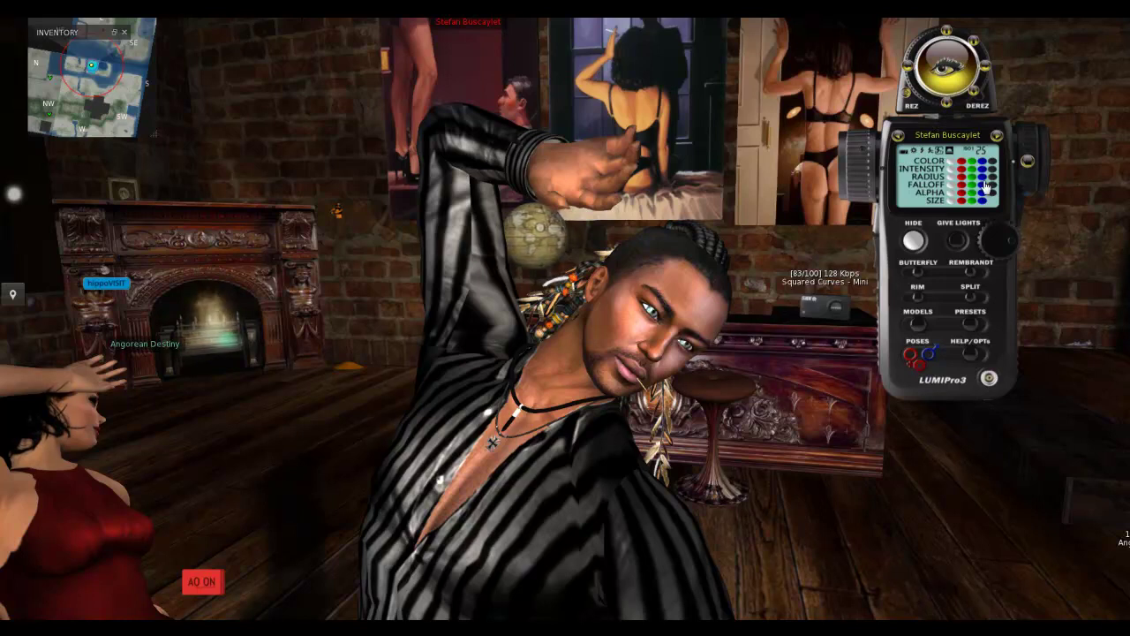
- Select the female model in the HUD and inspect her face up close, followed by the male model's face
left_click(997, 136)
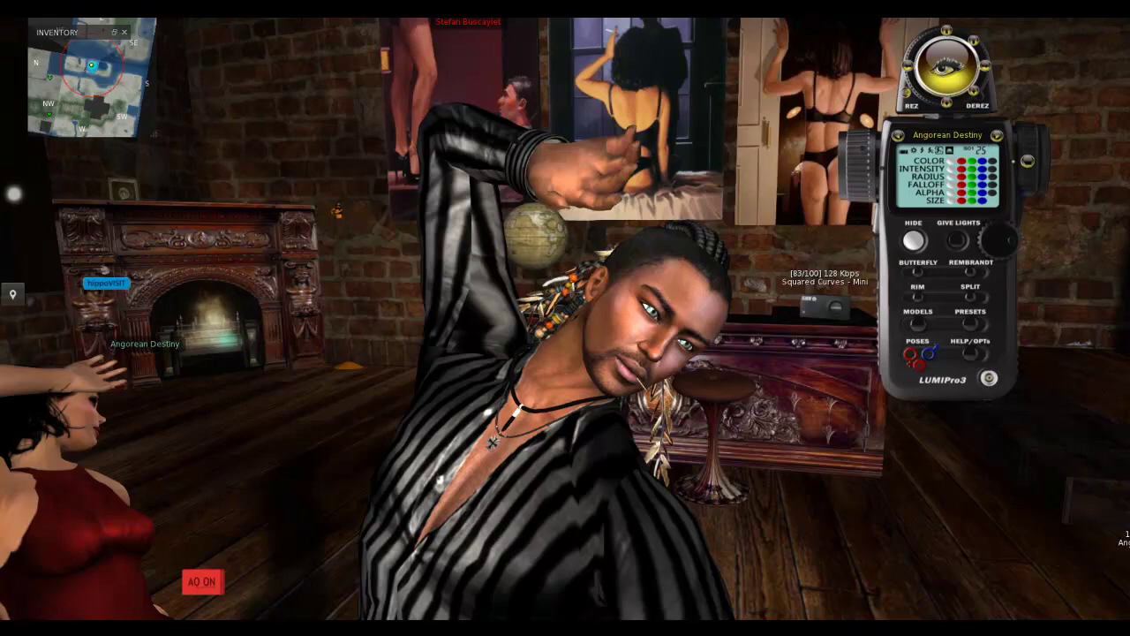
left_click_drag(79, 416, 615, 314)
left_click(613, 307, "alt")
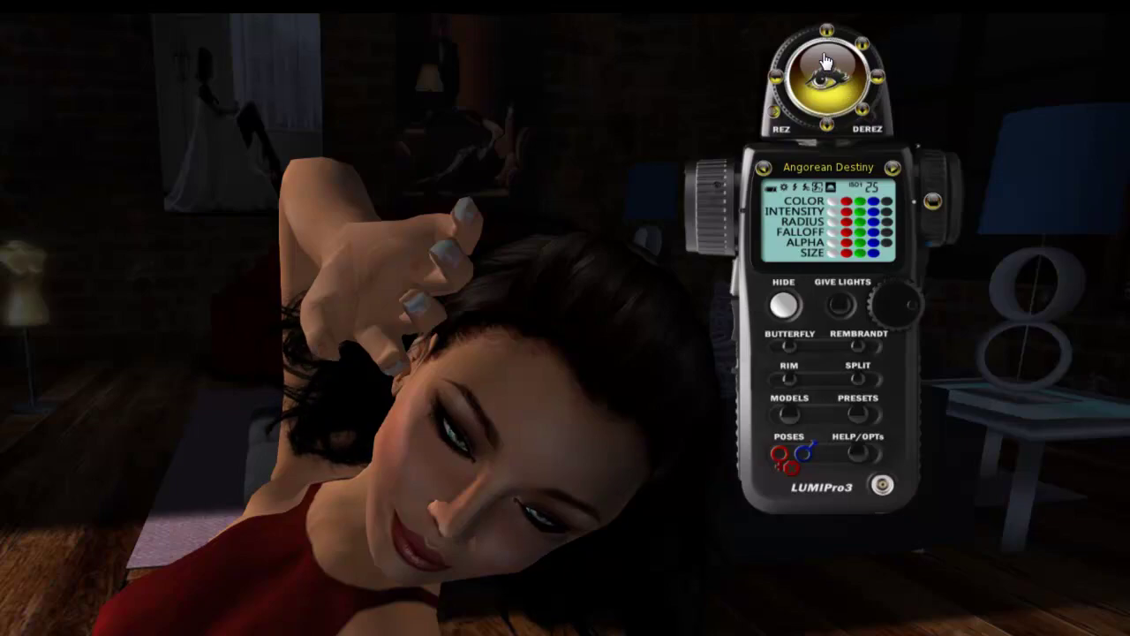
key("Escape")
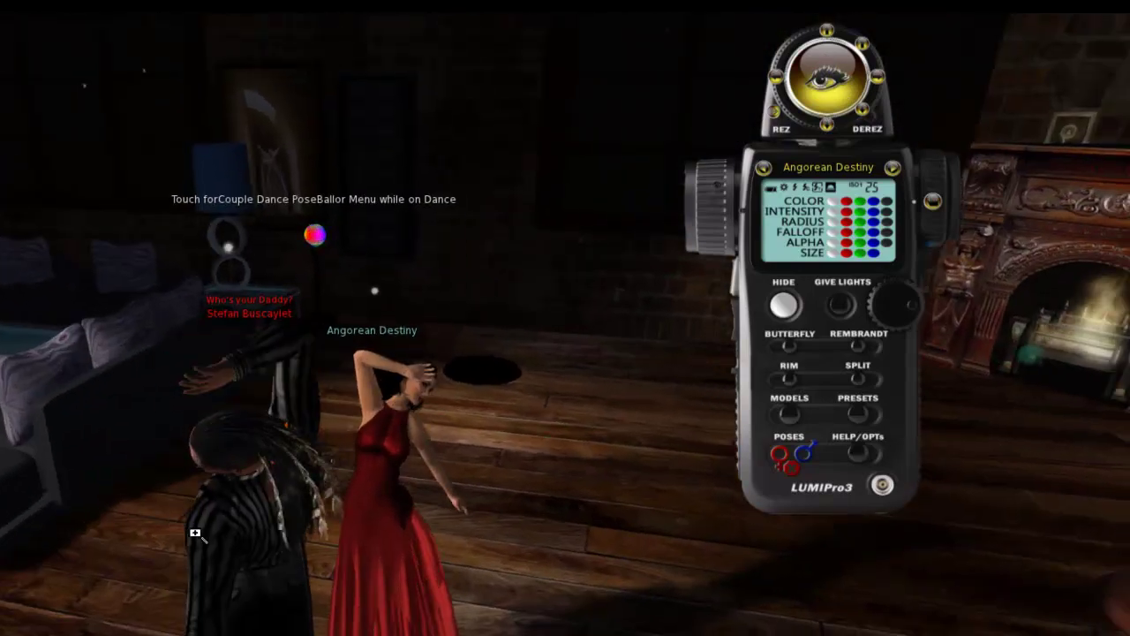
left_click(189, 457, "alt")
left_click_drag(404, 402, 373, 404)
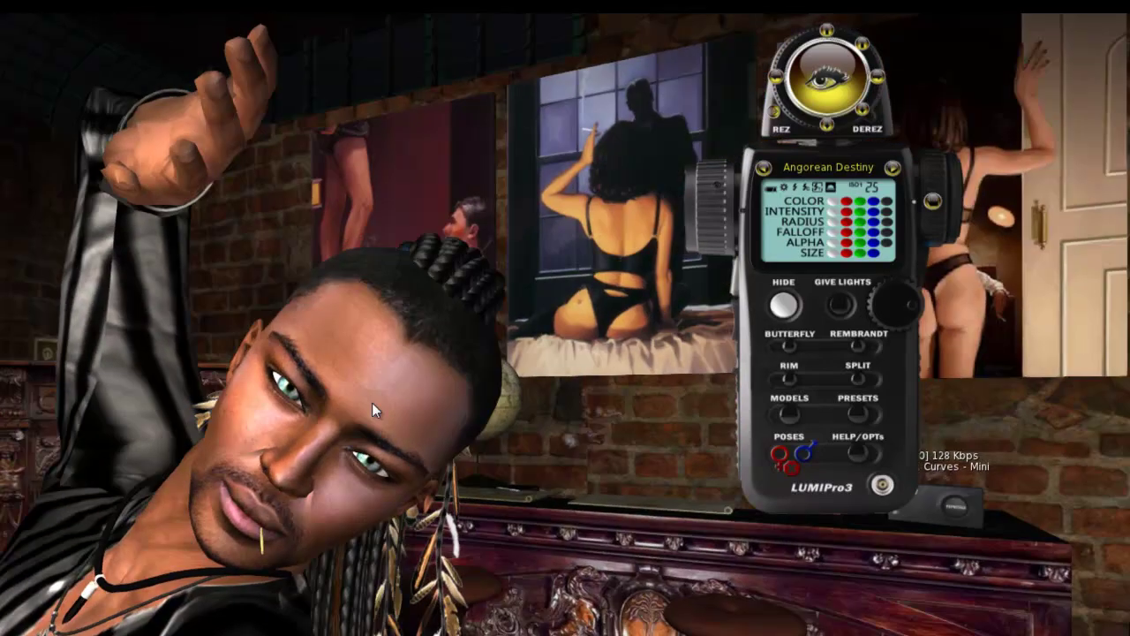
- Make the male model active again and rez a Projector light for him
left_click(894, 169)
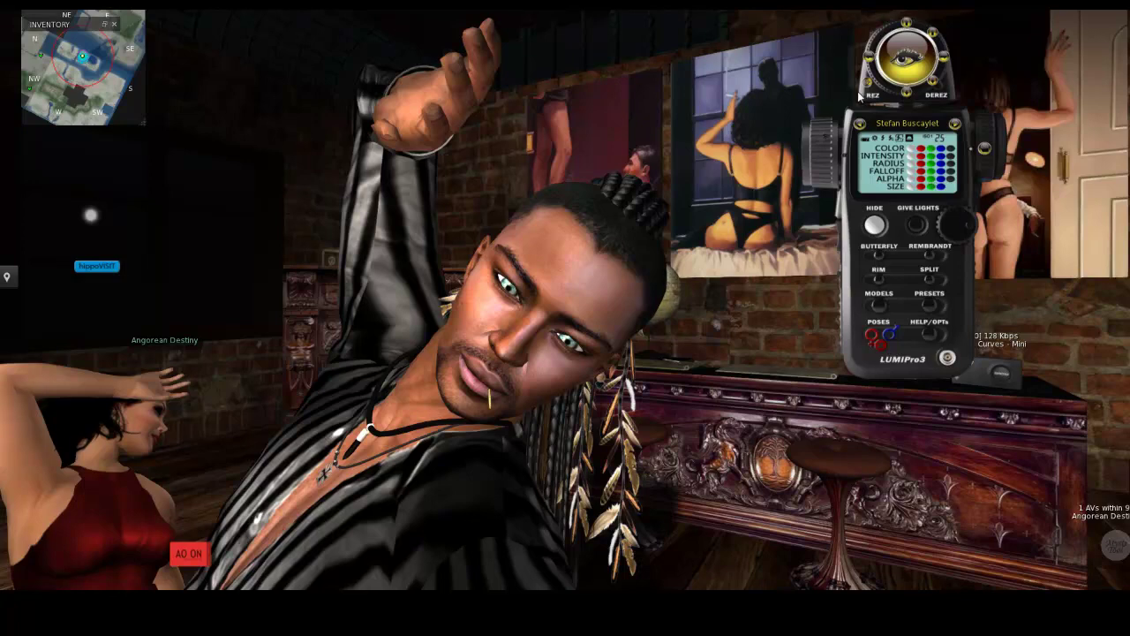
left_click(872, 97)
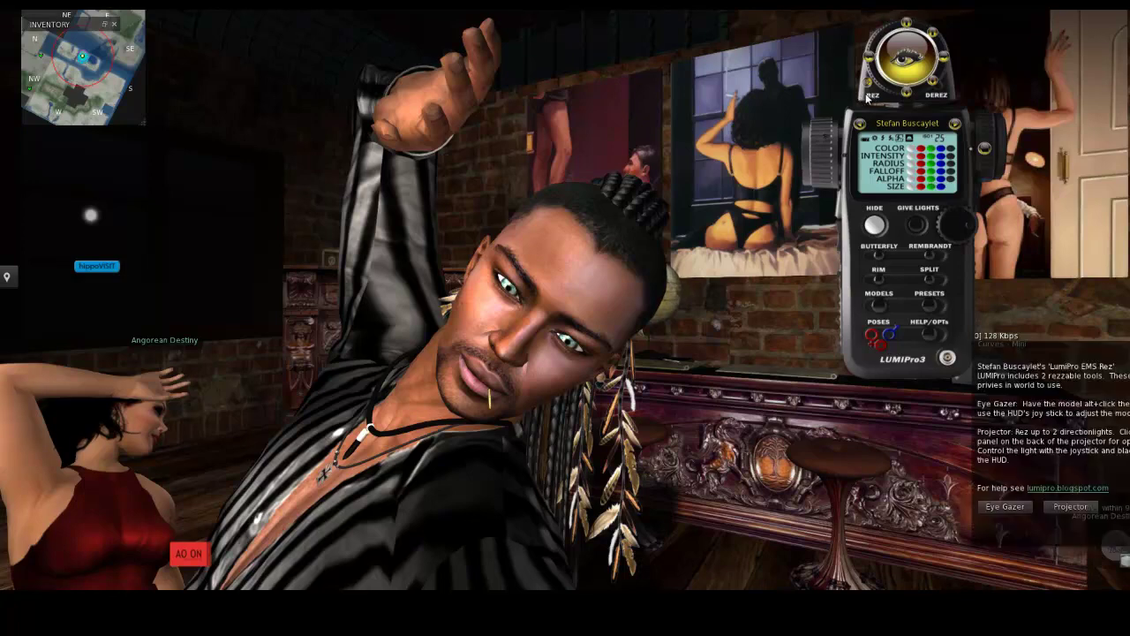
left_click(1085, 509)
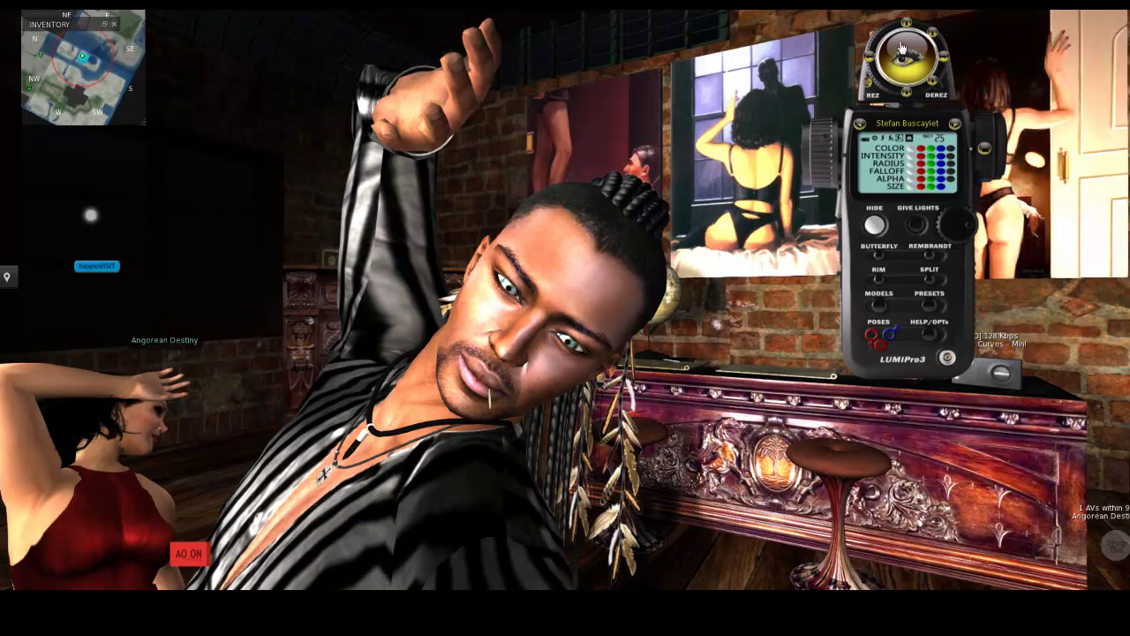